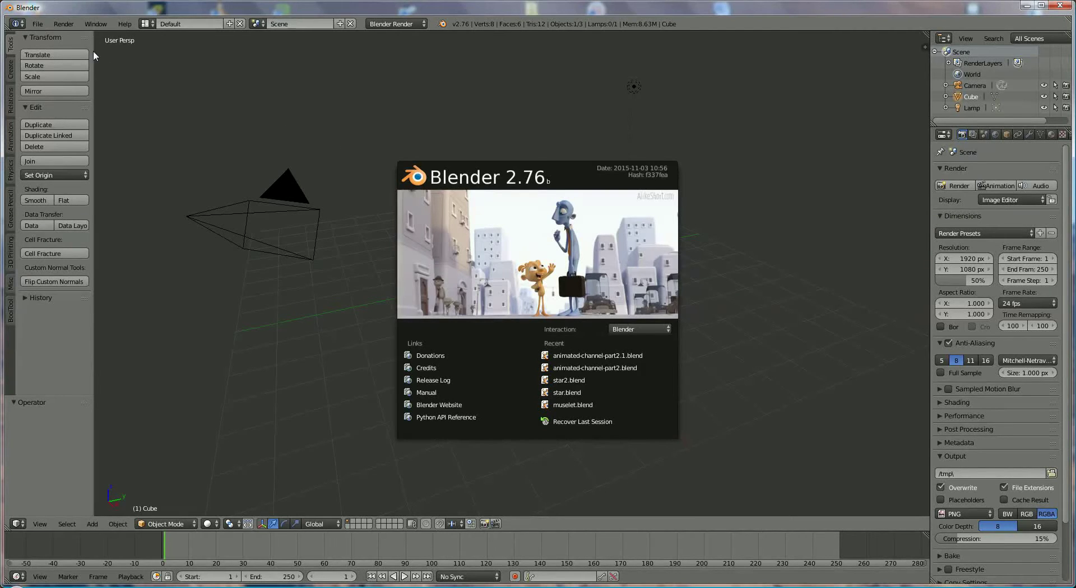
# Open the user preferences, show the user-installed add-ons, and disable the BoolTool add-on.
pyautogui.click(38, 25)
pyautogui.click(38, 25)
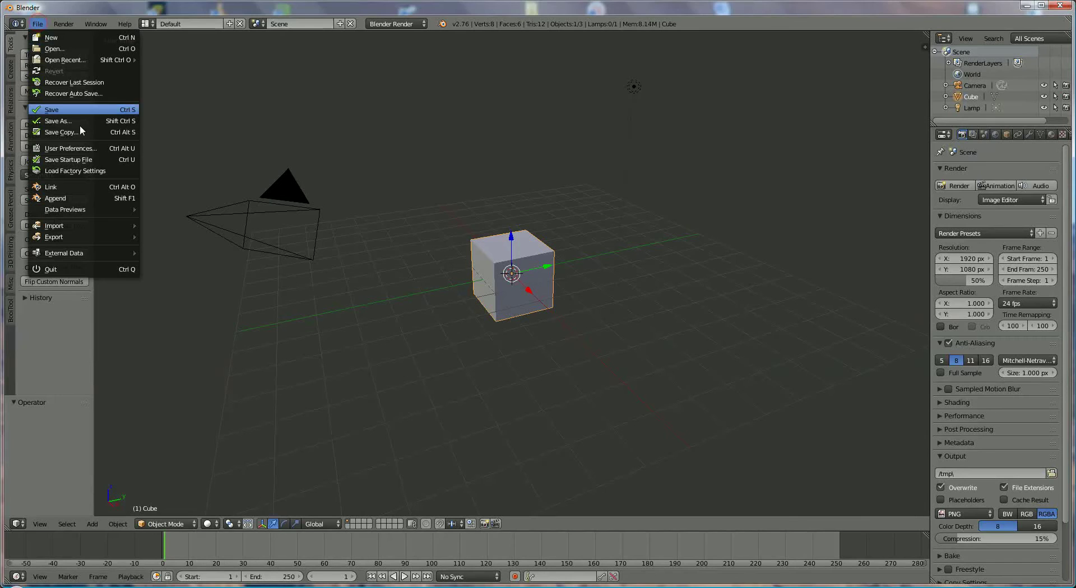
pyautogui.click(90, 149)
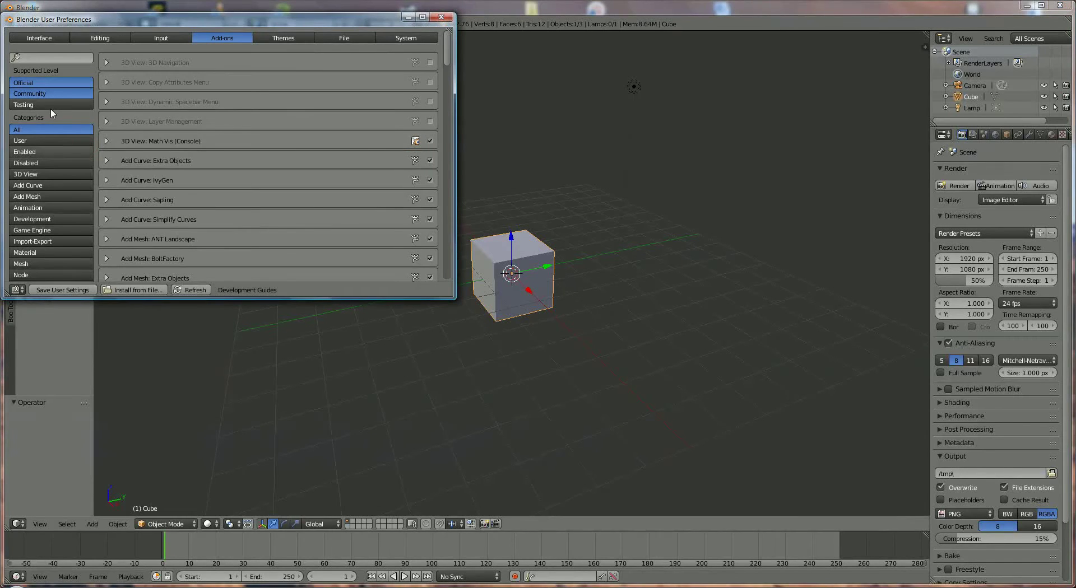
pyautogui.click(56, 140)
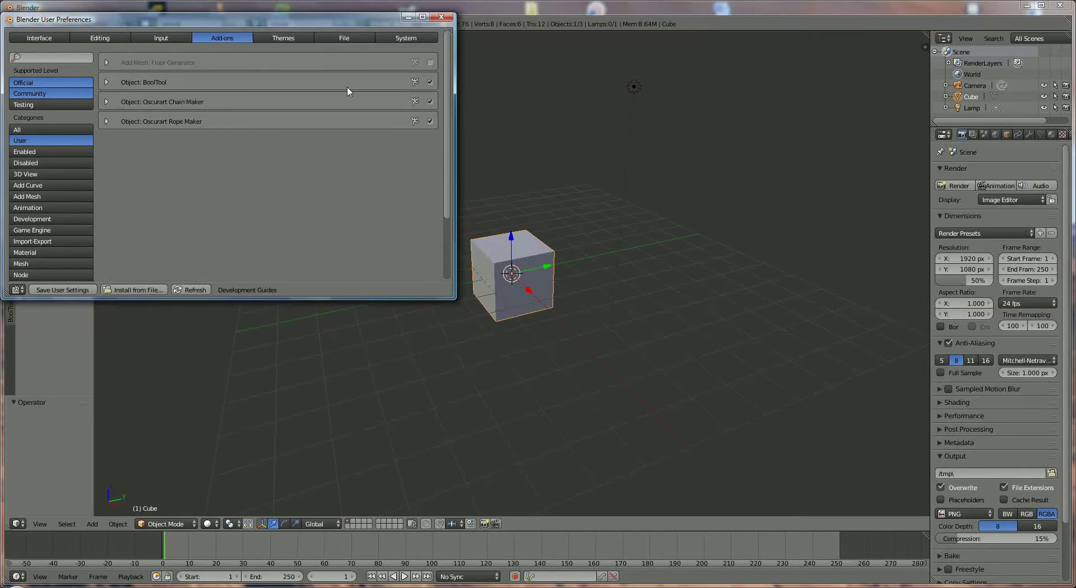
pyautogui.click(430, 82)
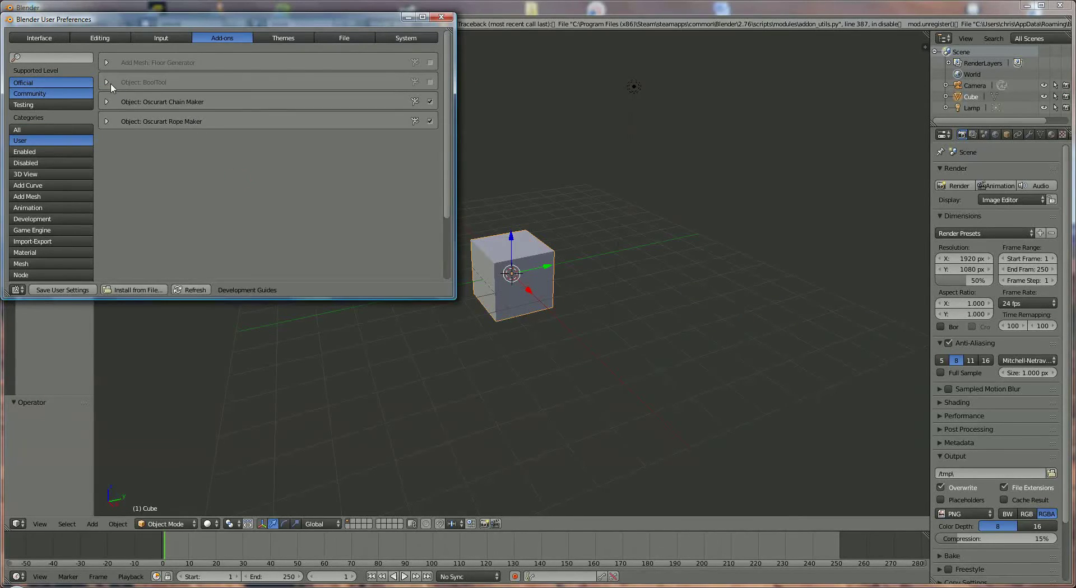
# Remove the disabled BoolTool add-on, then save the user settings and close the preferences.
pyautogui.click(110, 83)
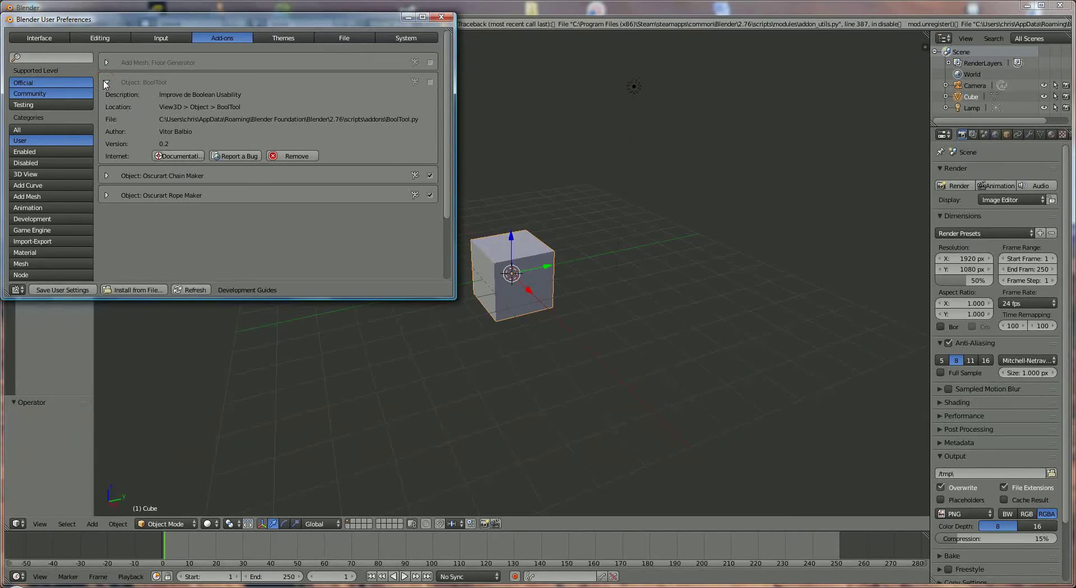
pyautogui.click(306, 161)
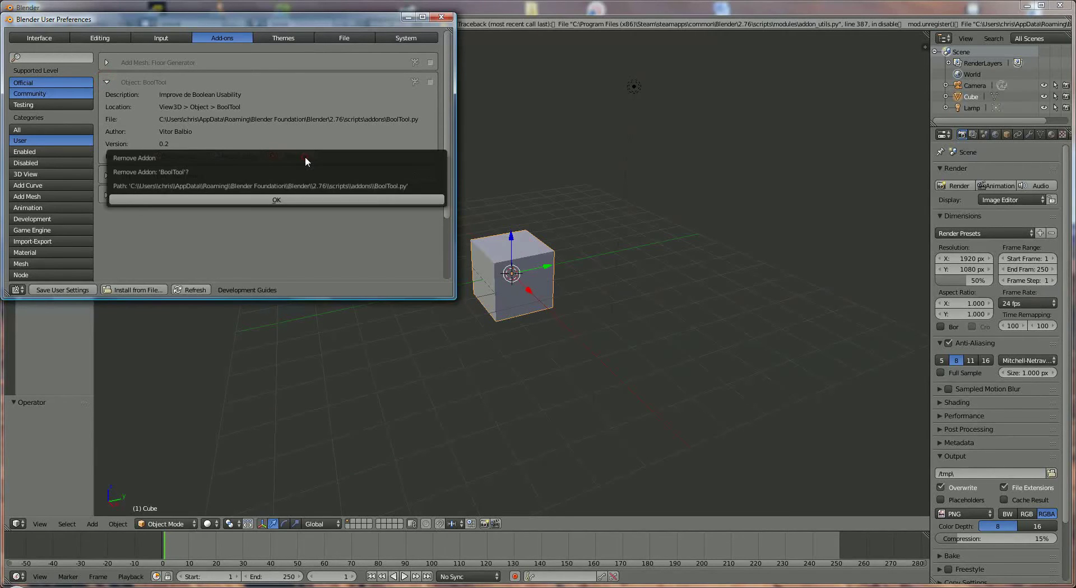
pyautogui.click(289, 199)
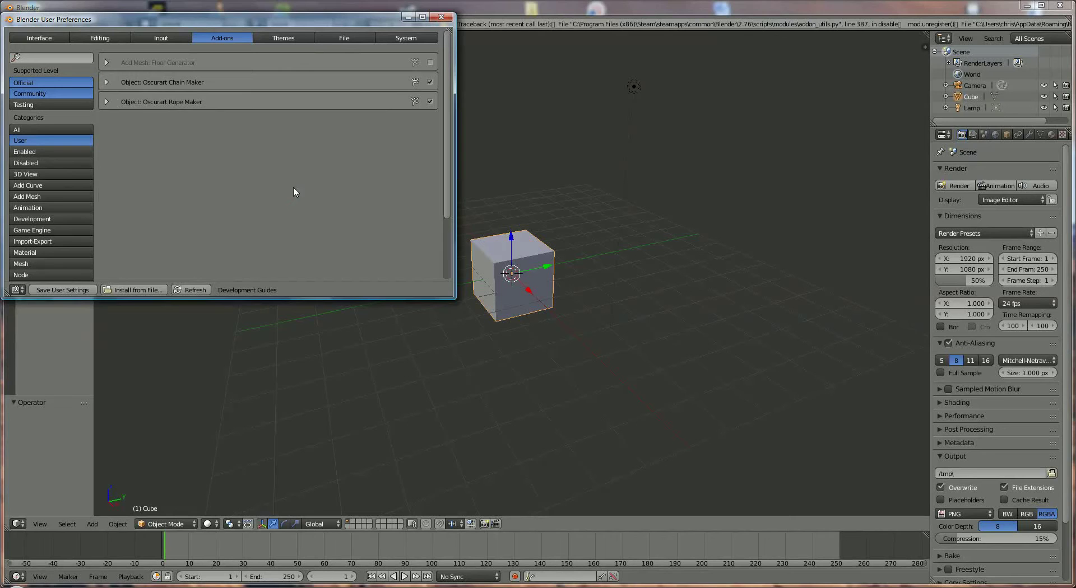
pyautogui.click(77, 290)
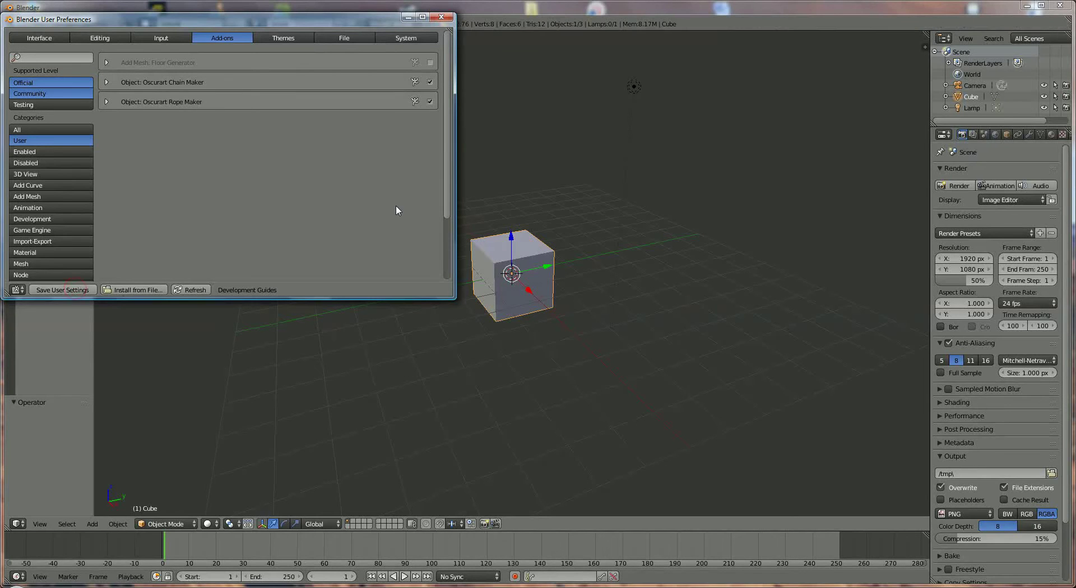
pyautogui.click(440, 17)
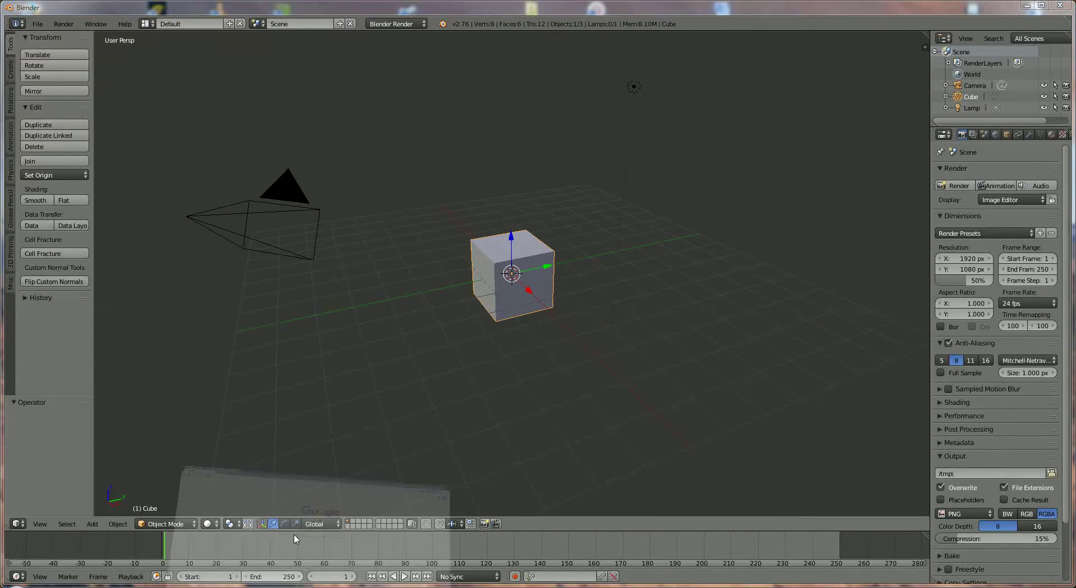
# Switch to the Firefox browser and search Google for "bool tools belnder".
pyautogui.click(308, 521)
pyautogui.click(396, 243)
pyautogui.write('b')
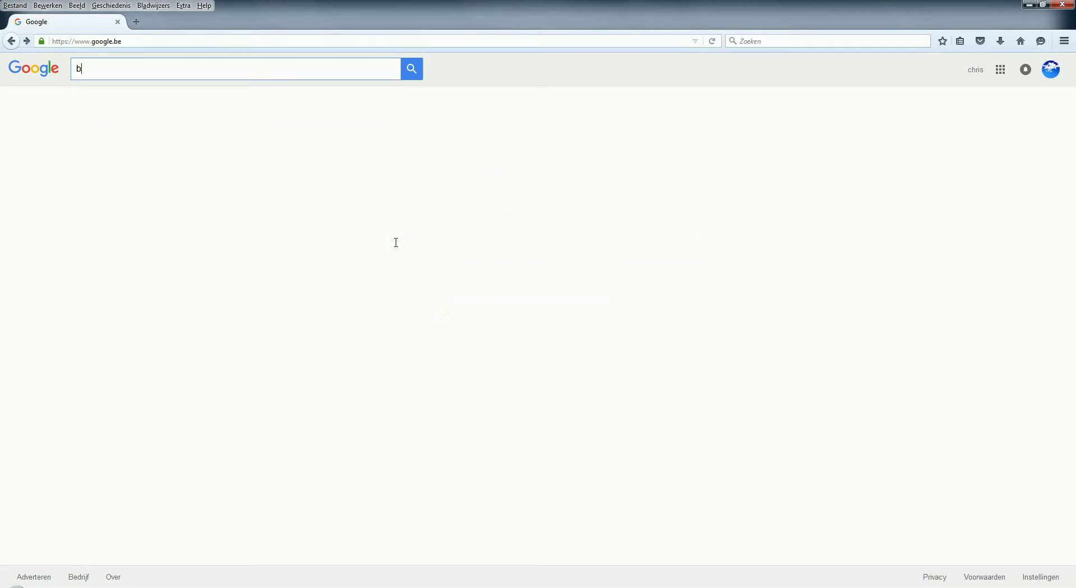
pyautogui.write('ool tool')
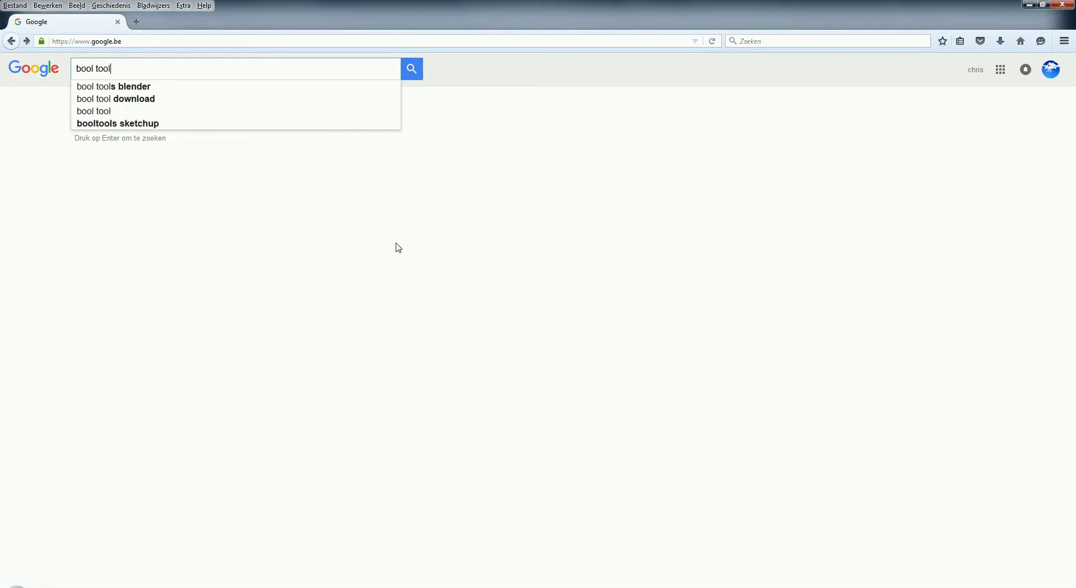
pyautogui.write('s belb')
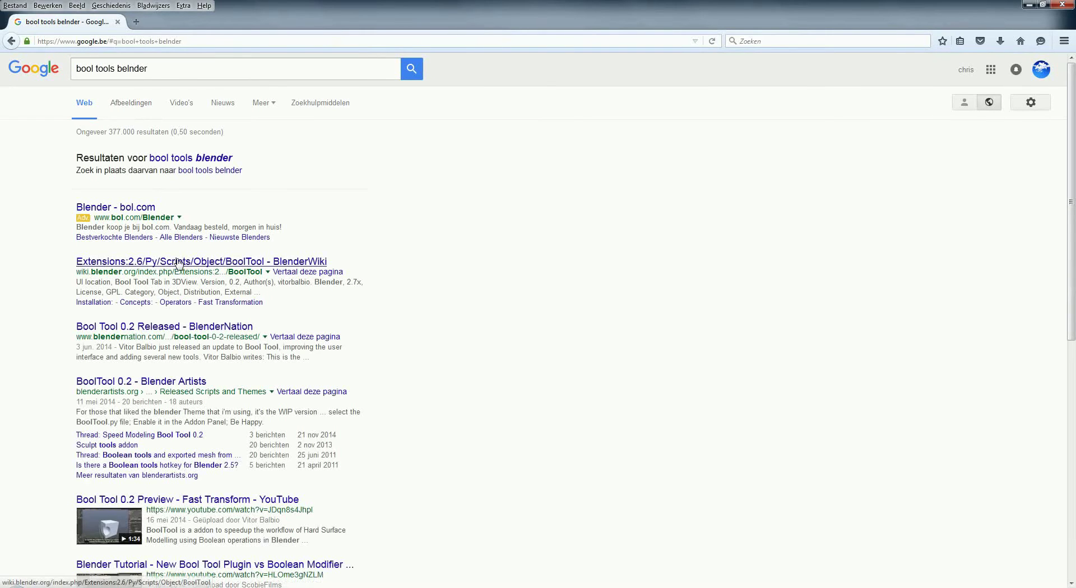
# Follow the BlenderWiki BoolTool page to its GitHub repository and download the BoolTool 0.2.rar file.
pyautogui.click(178, 262)
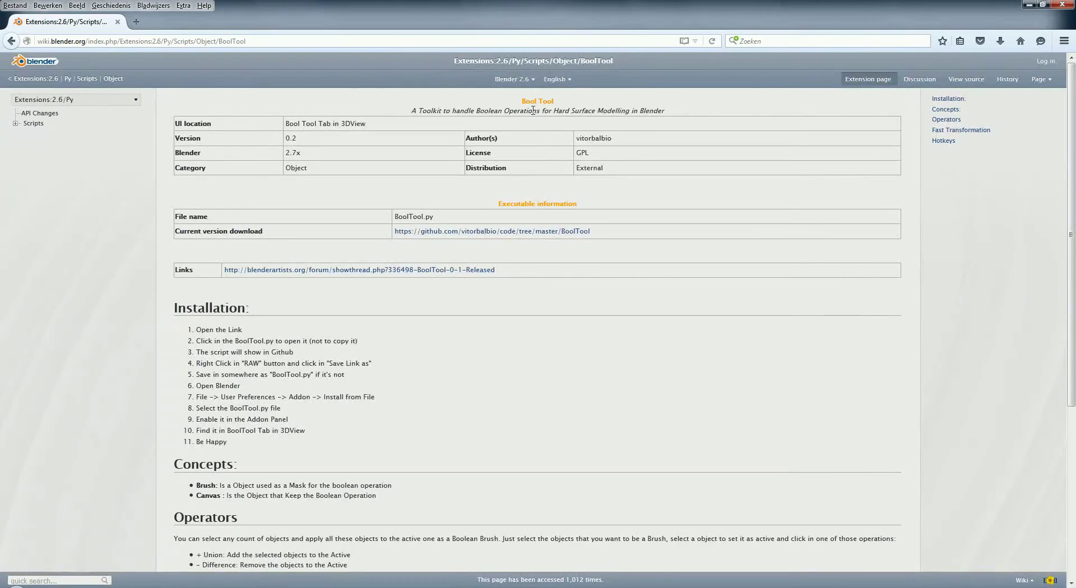
pyautogui.click(437, 231)
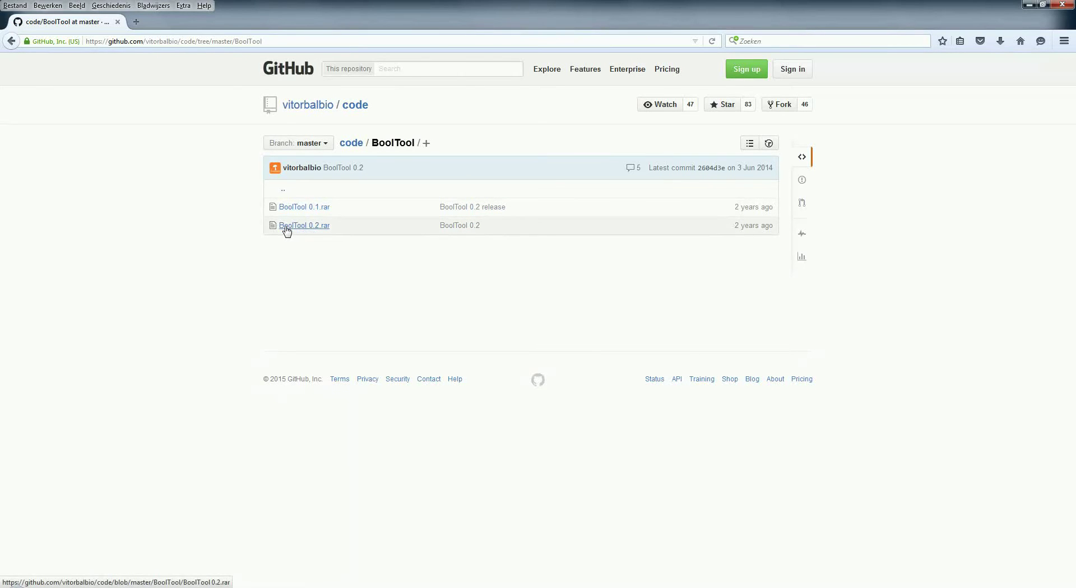
pyautogui.click(320, 229)
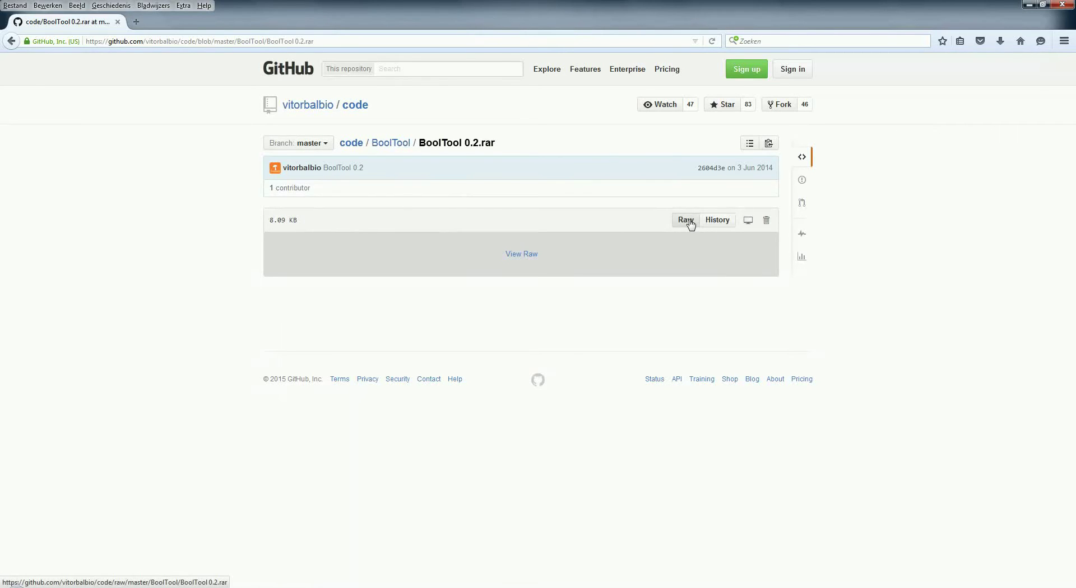
pyautogui.click(688, 220)
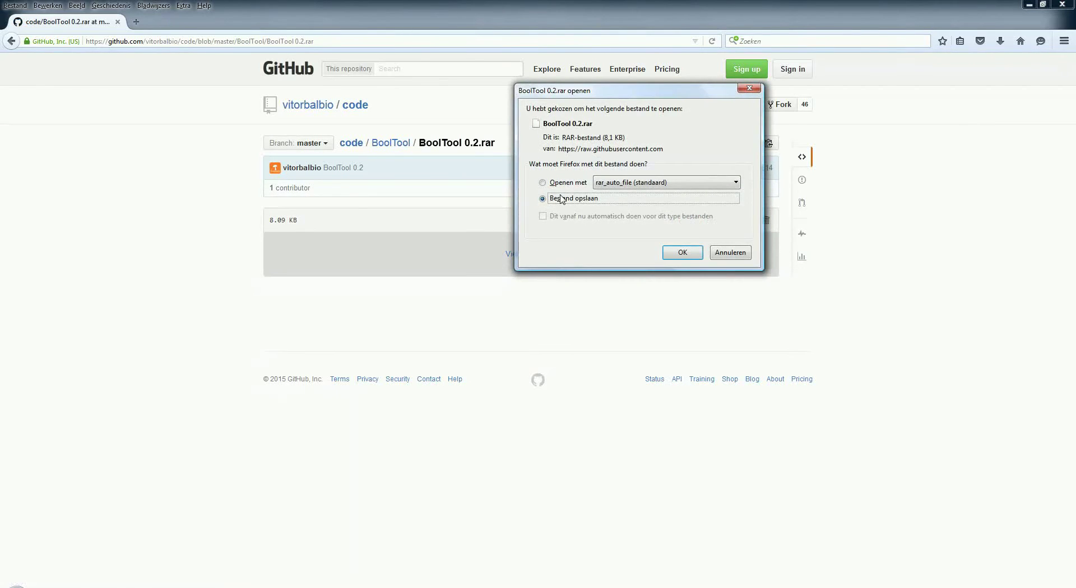
pyautogui.click(684, 253)
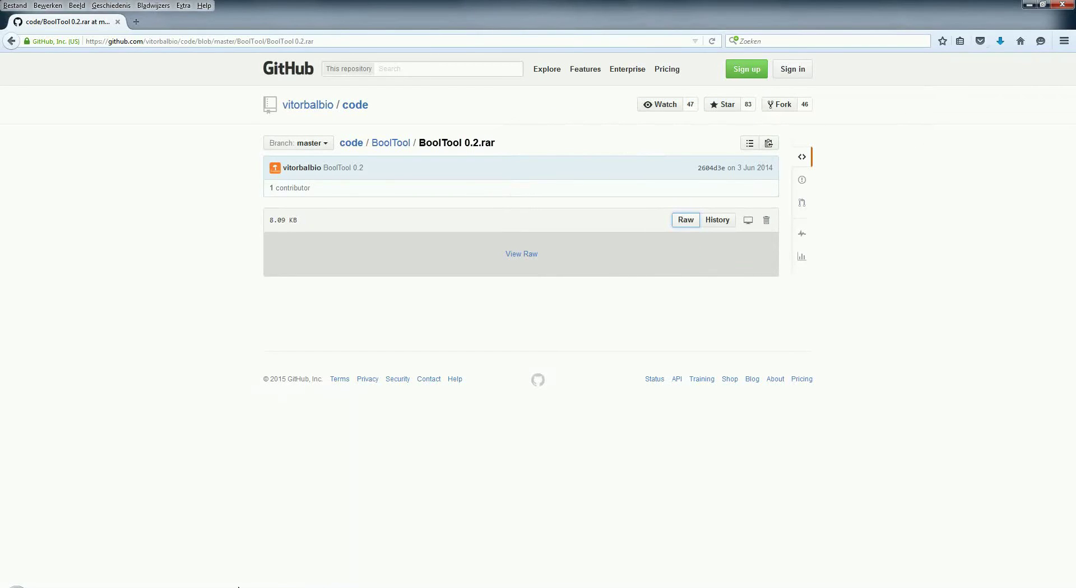
# Look at the BoolTool.py file in the C: drive's blender\adds-on folder in the file explorer, and return to Blender.
pyautogui.click(238, 587)
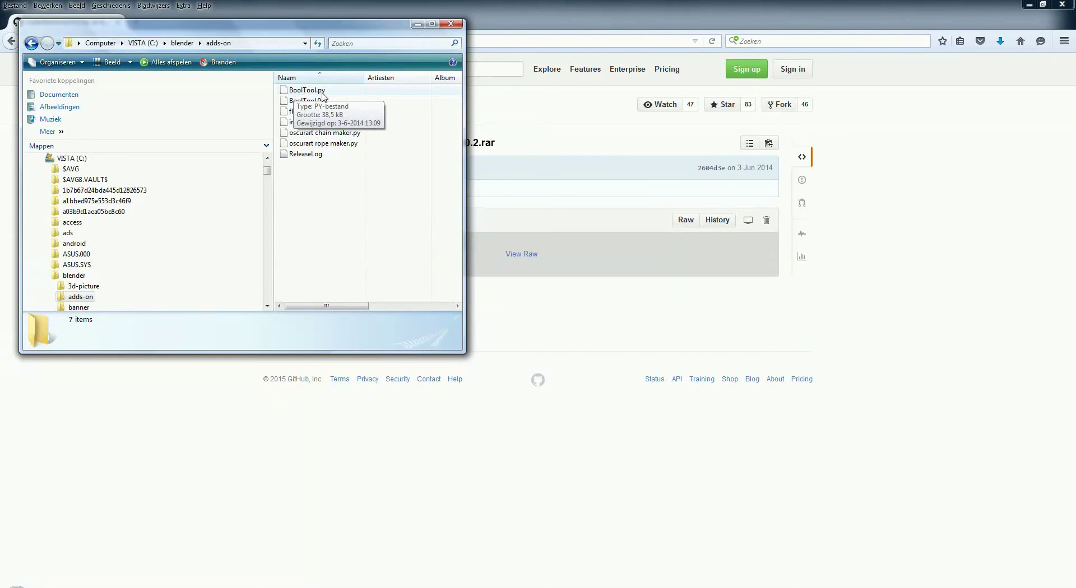
pyautogui.click(418, 24)
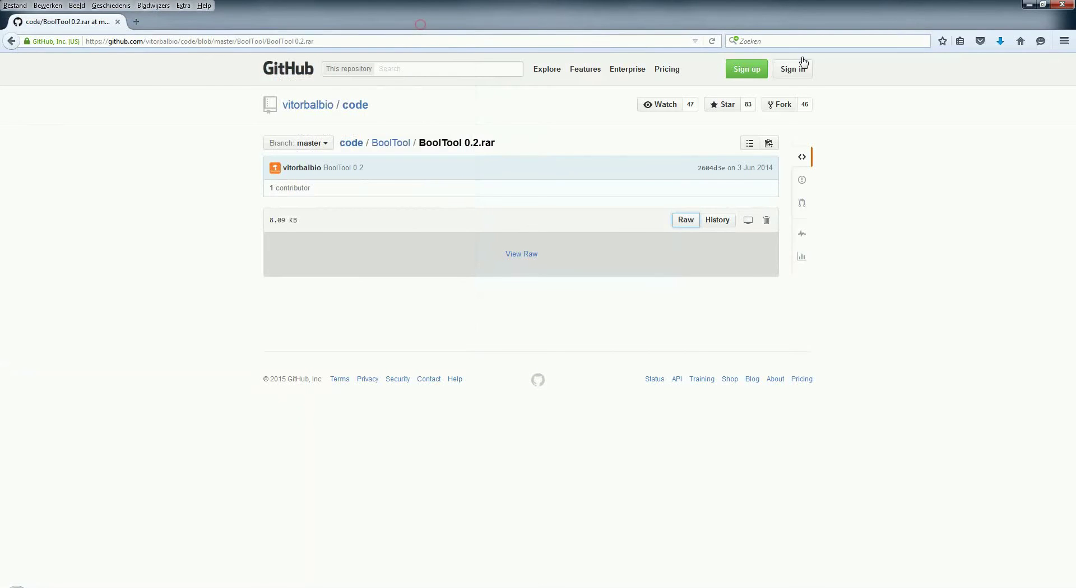
pyautogui.click(436, 583)
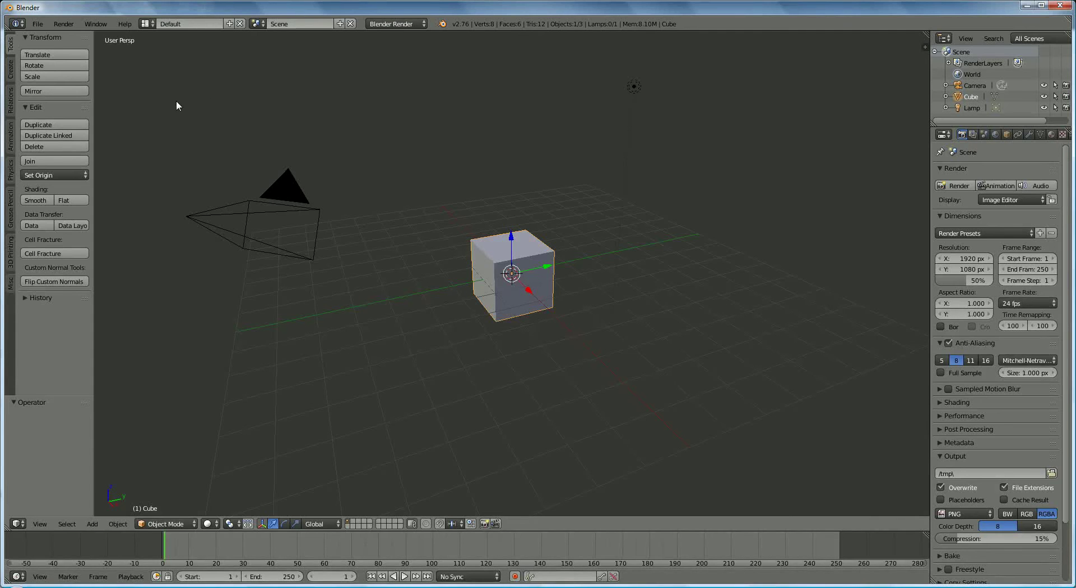
# Install the add-on file BoolTool.py from C:\blender\adds-on through the user preferences.
pyautogui.click(38, 24)
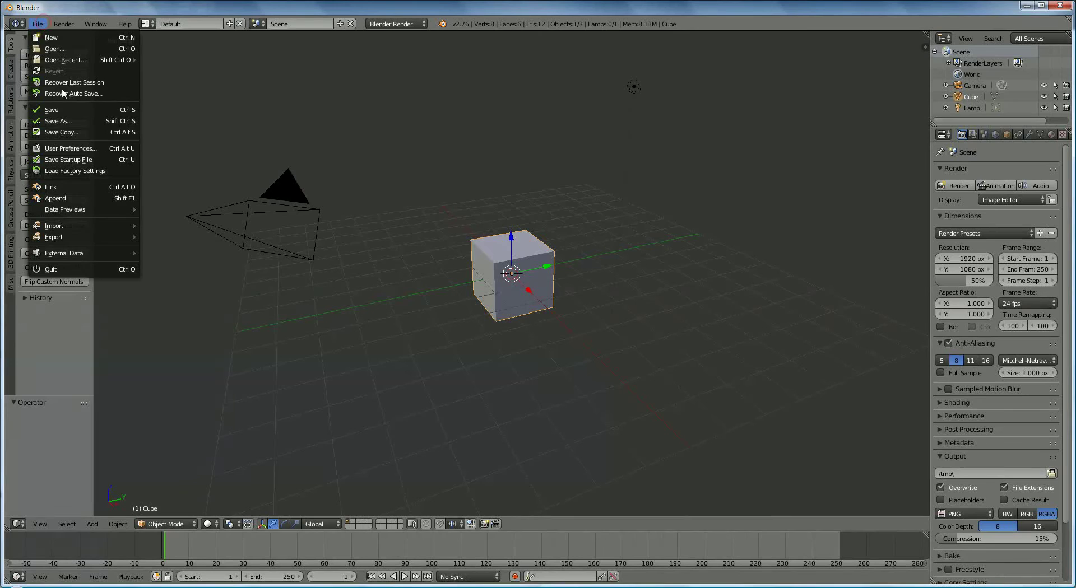
pyautogui.click(87, 149)
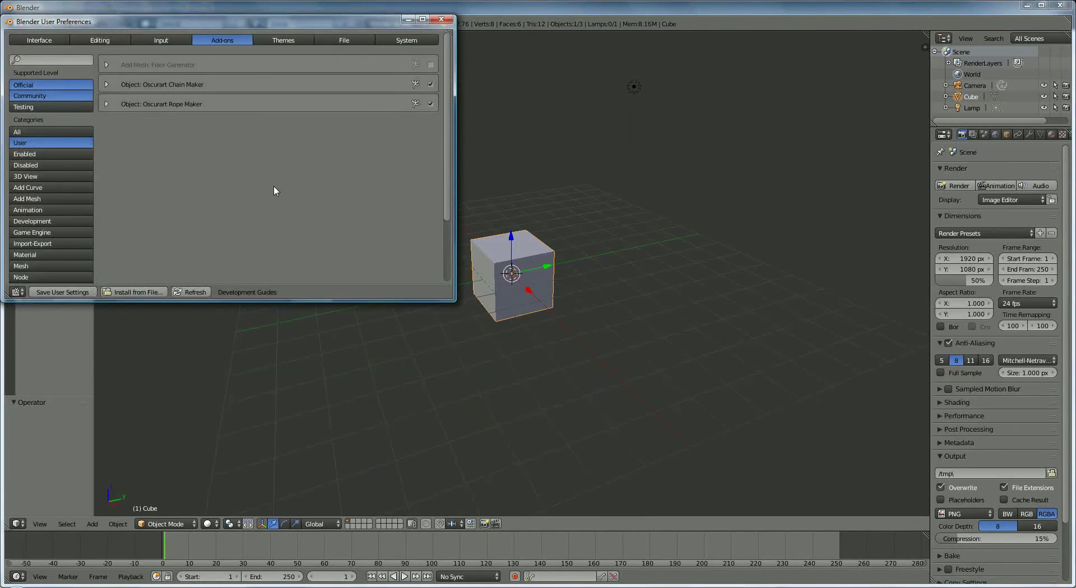
pyautogui.click(144, 292)
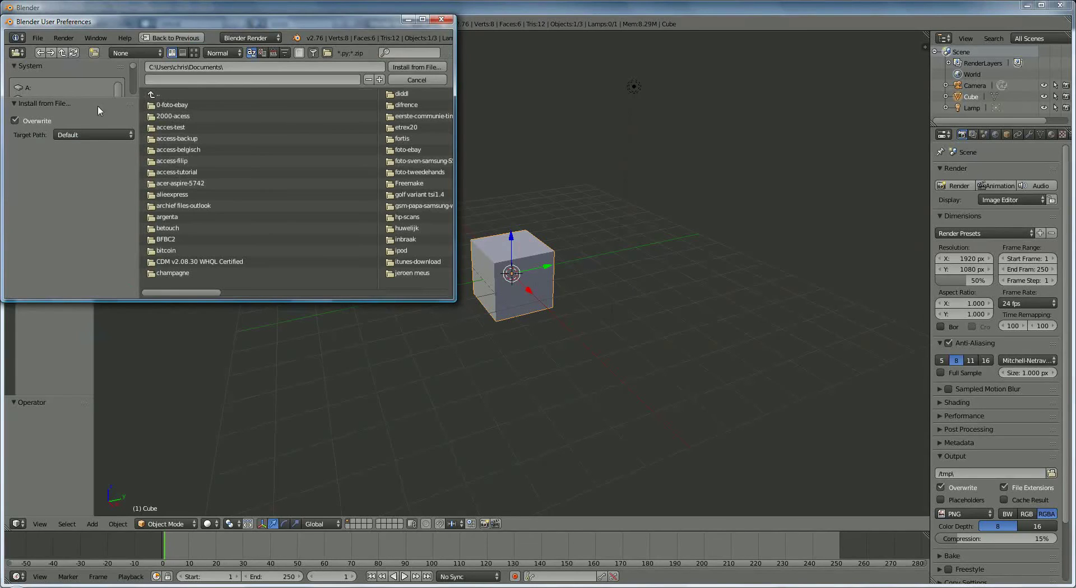
pyautogui.scroll(-1, 134, 70)
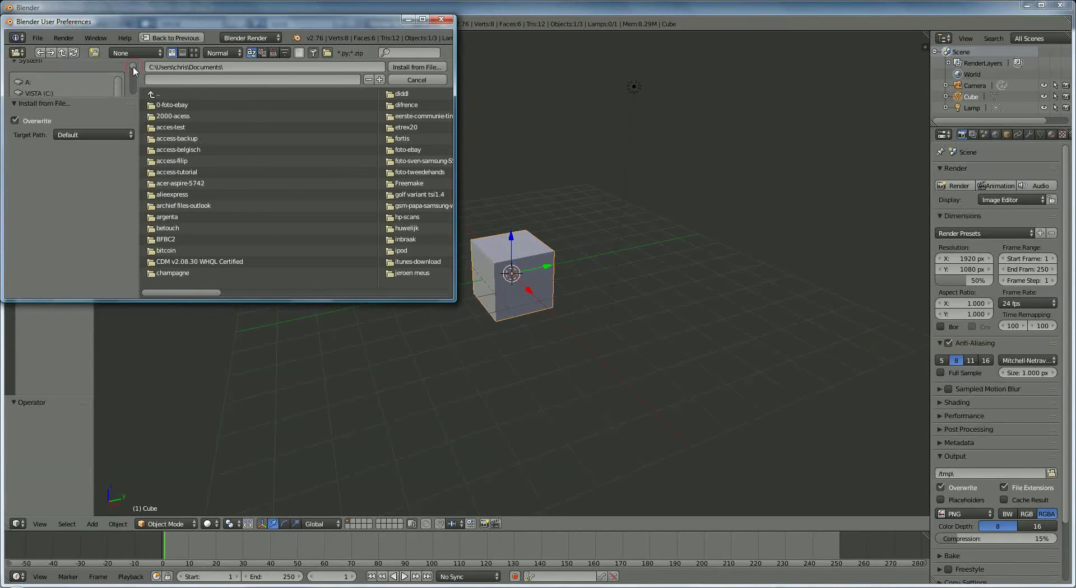
pyautogui.click(34, 81)
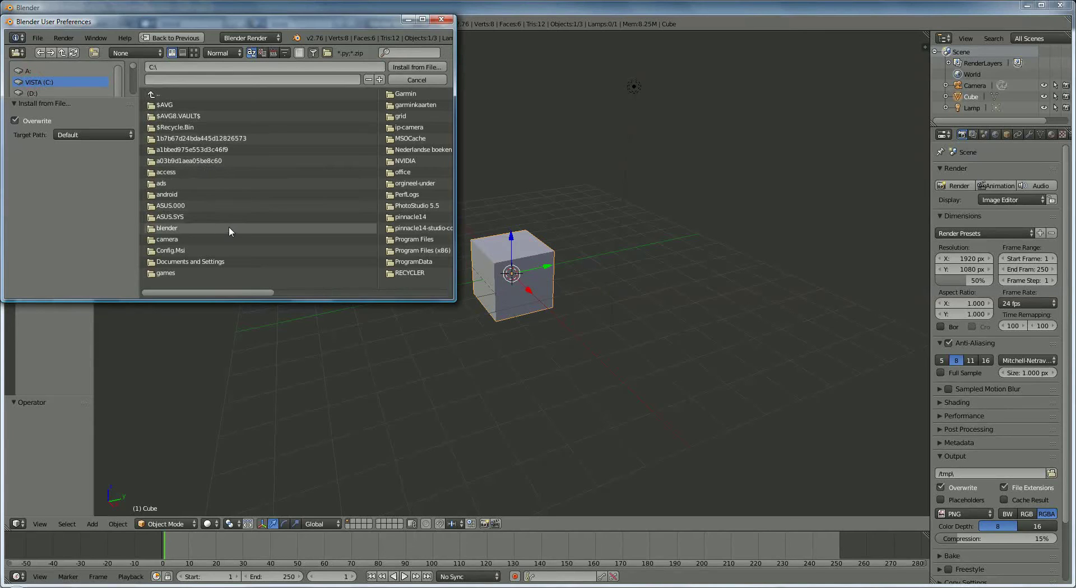
pyautogui.click(168, 228)
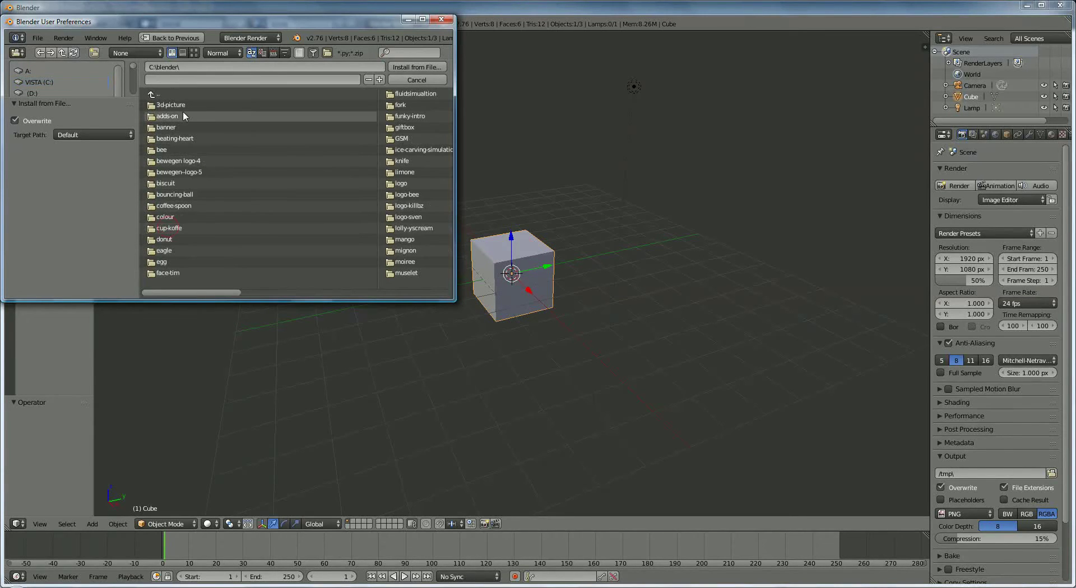
pyautogui.click(177, 116)
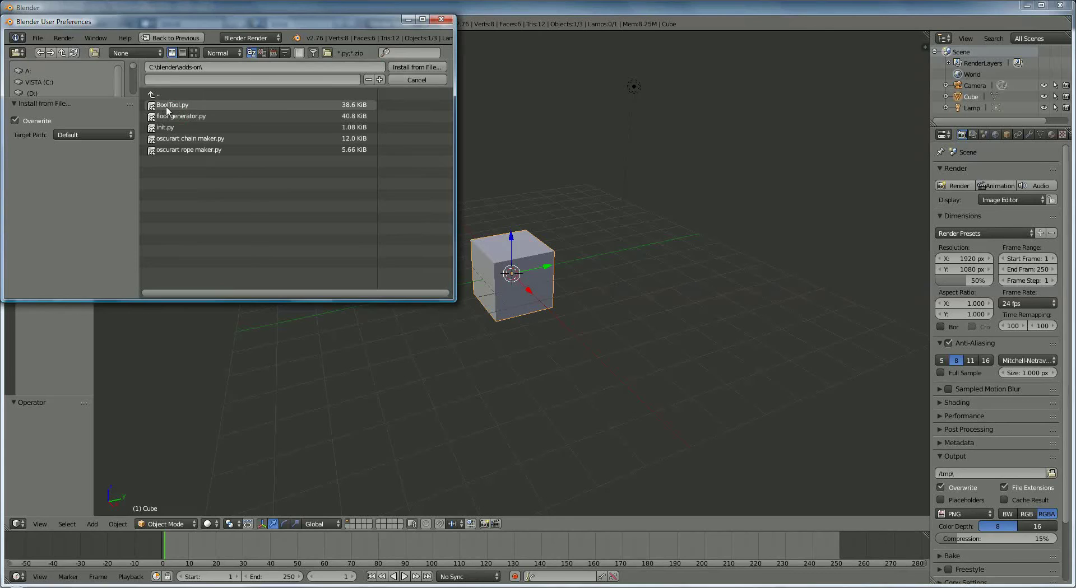
pyautogui.click(177, 107)
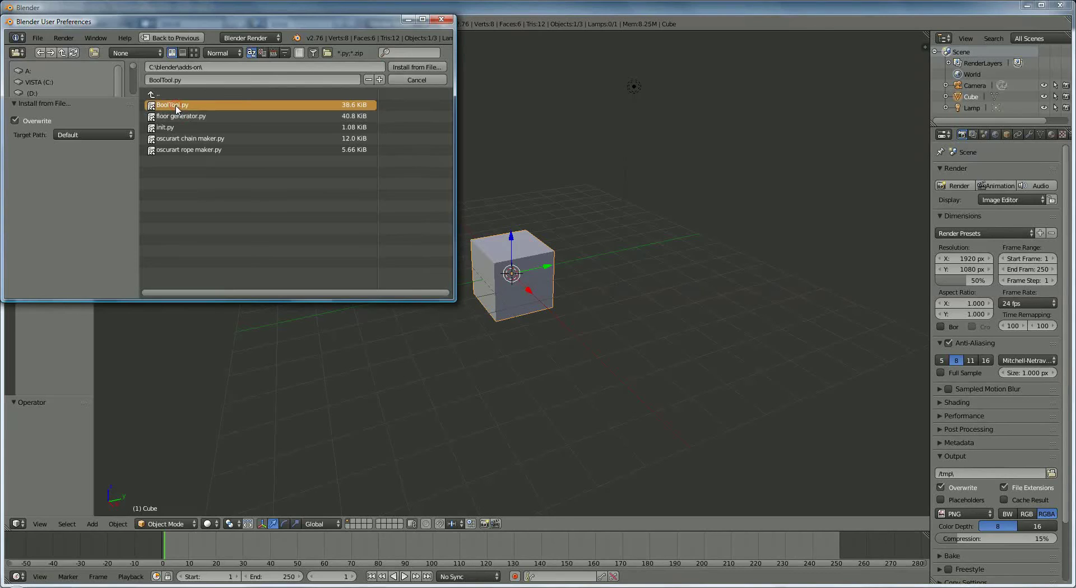
pyautogui.click(417, 67)
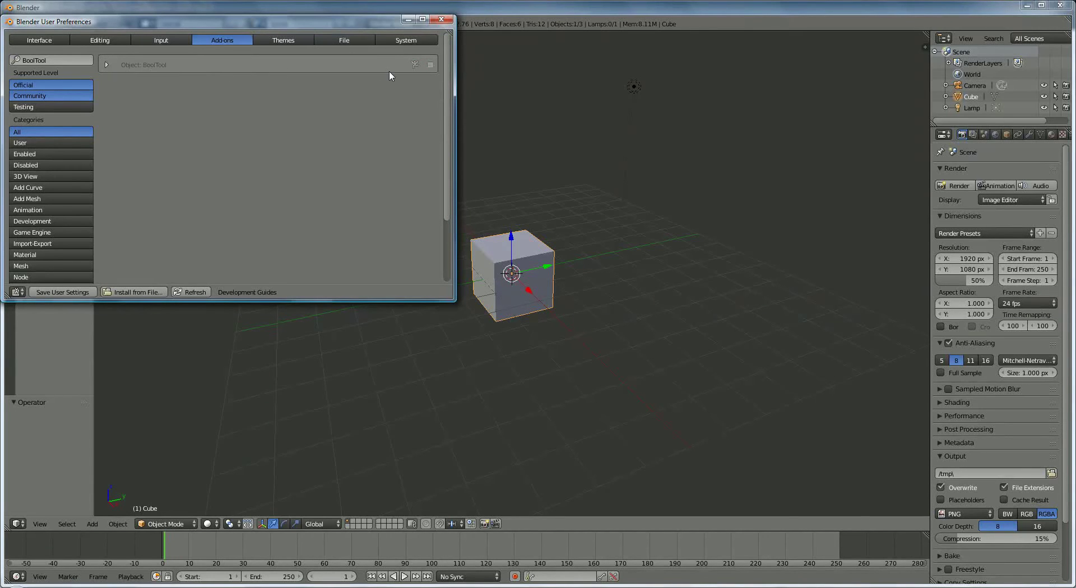
# Enable the BoolTool add-on, save the user settings and close the preferences.
pyautogui.click(430, 65)
pyautogui.click(65, 294)
pyautogui.click(441, 19)
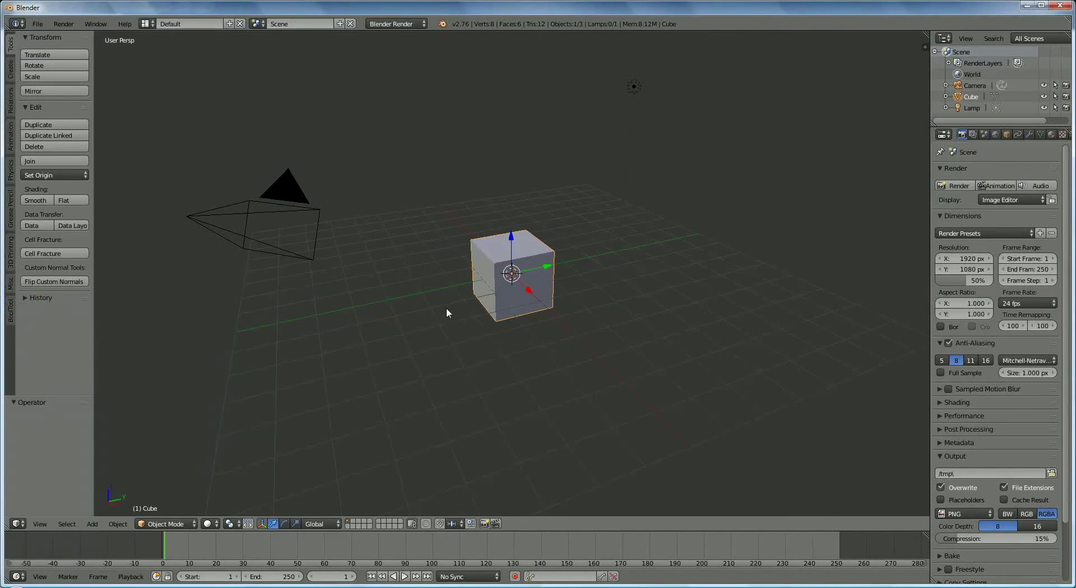
# Add a UV sphere and move it sideways and up about 0.85 so it partly overlaps the cube.
pyautogui.click(92, 524)
pyautogui.click(118, 512)
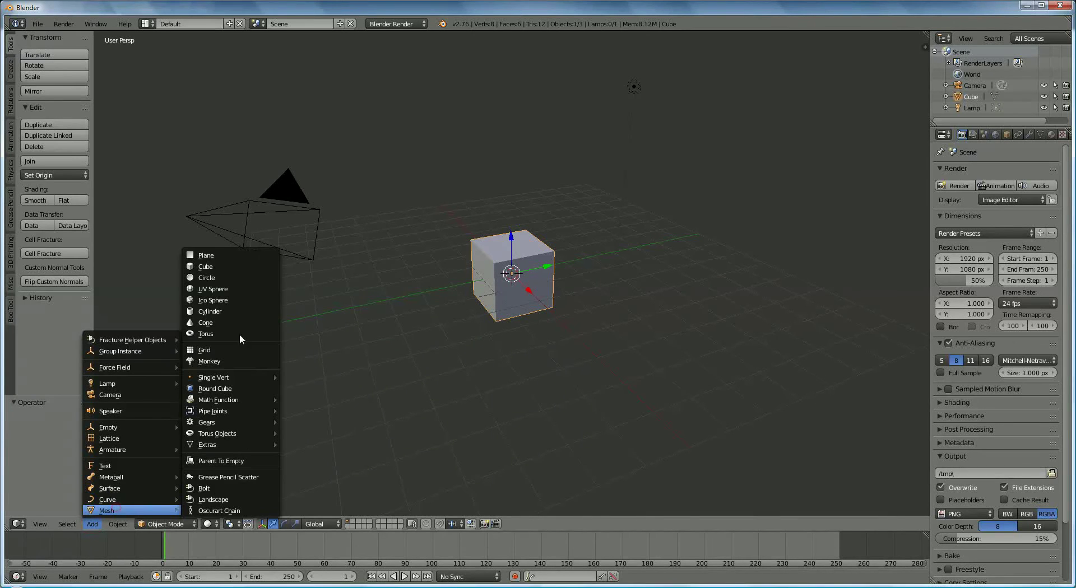
pyautogui.click(229, 292)
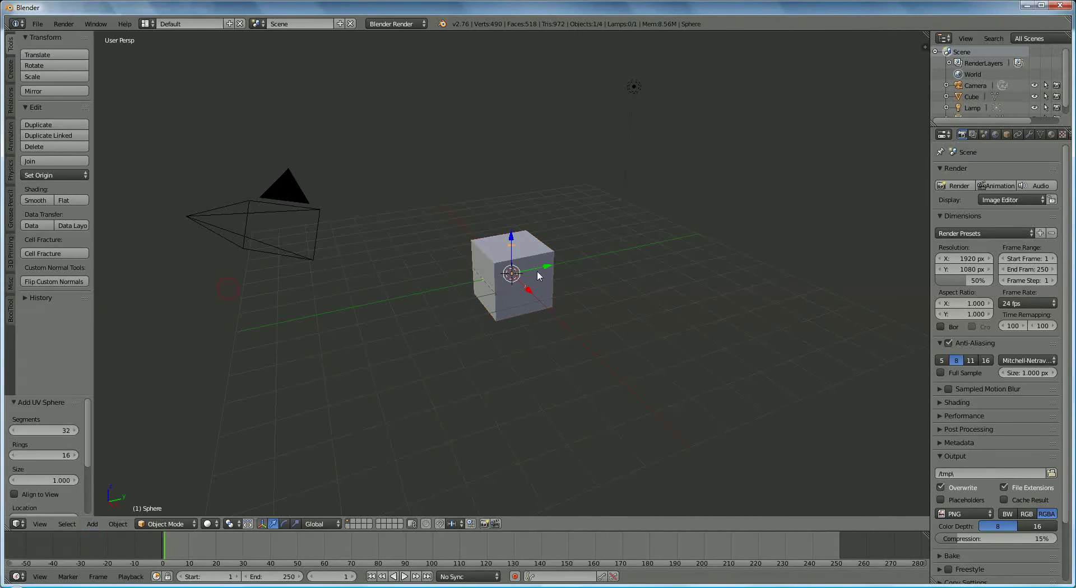
pyautogui.moveTo(538, 274); pyautogui.dragTo(463, 227)
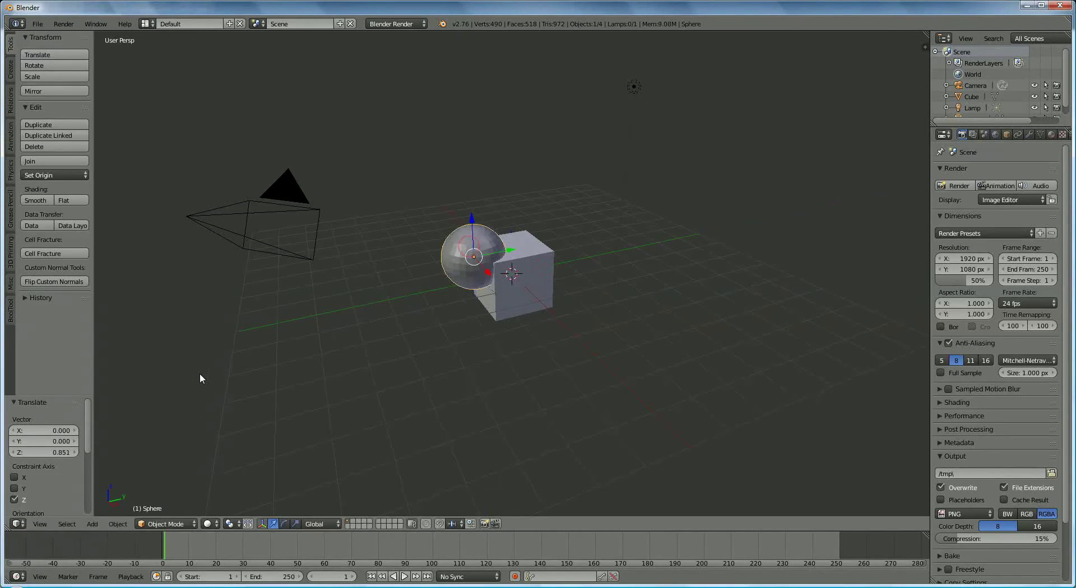
# Add the cube to the selection as the active object and run BoolTool's Brush Difference to subtract the sphere from it.
pyautogui.keyDown('shift'); pyautogui.rightClick(533, 294); pyautogui.keyUp('shift')
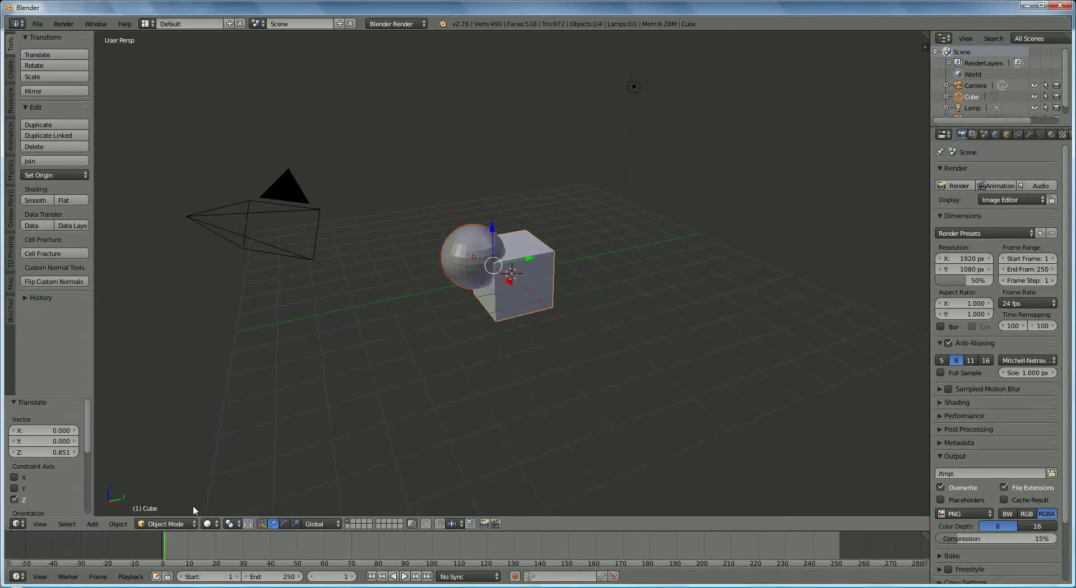
pyautogui.click(118, 524)
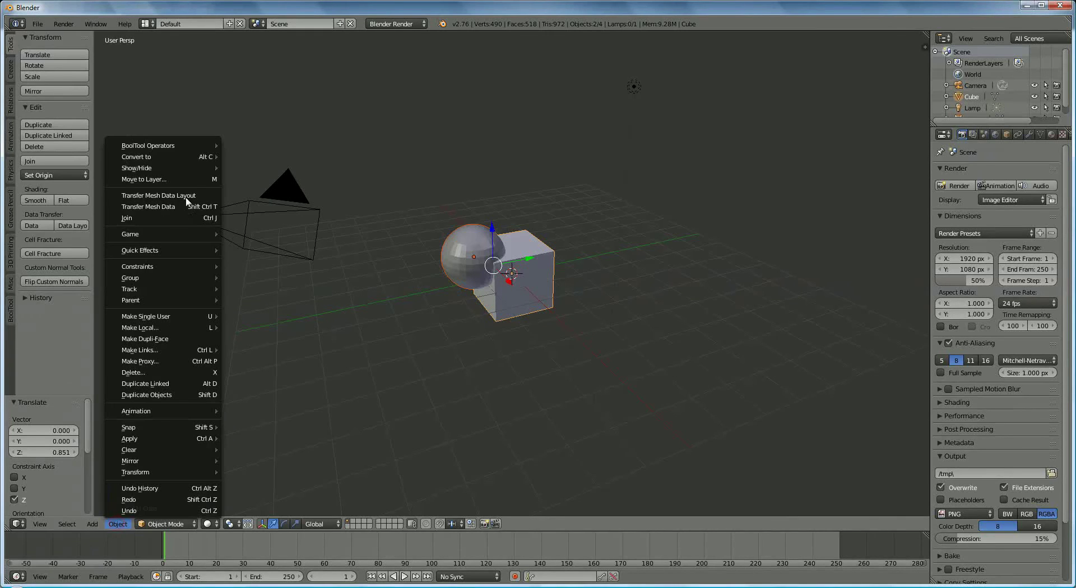
pyautogui.moveTo(180, 150)
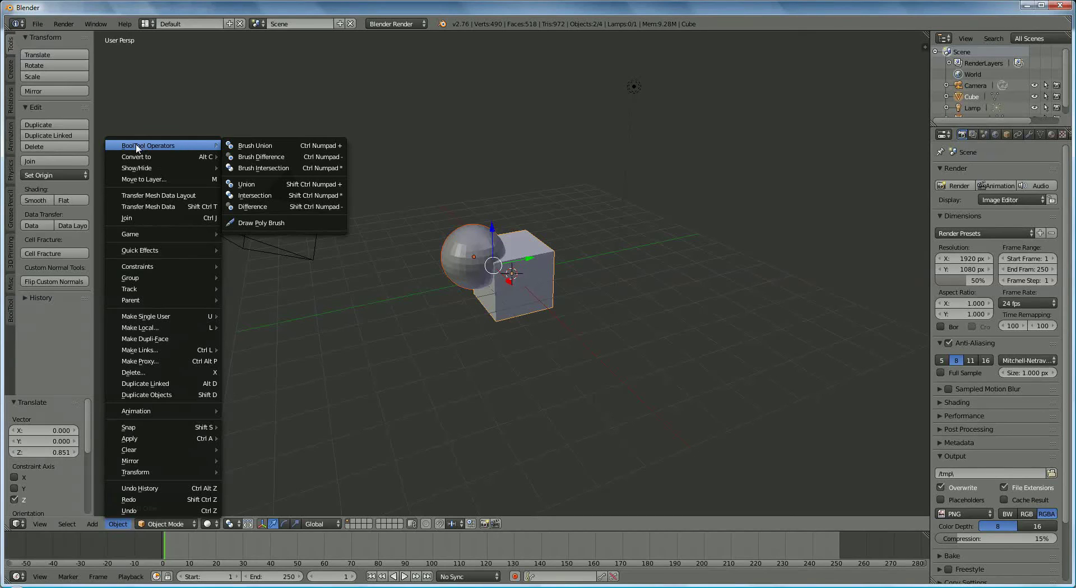
pyautogui.click(263, 157)
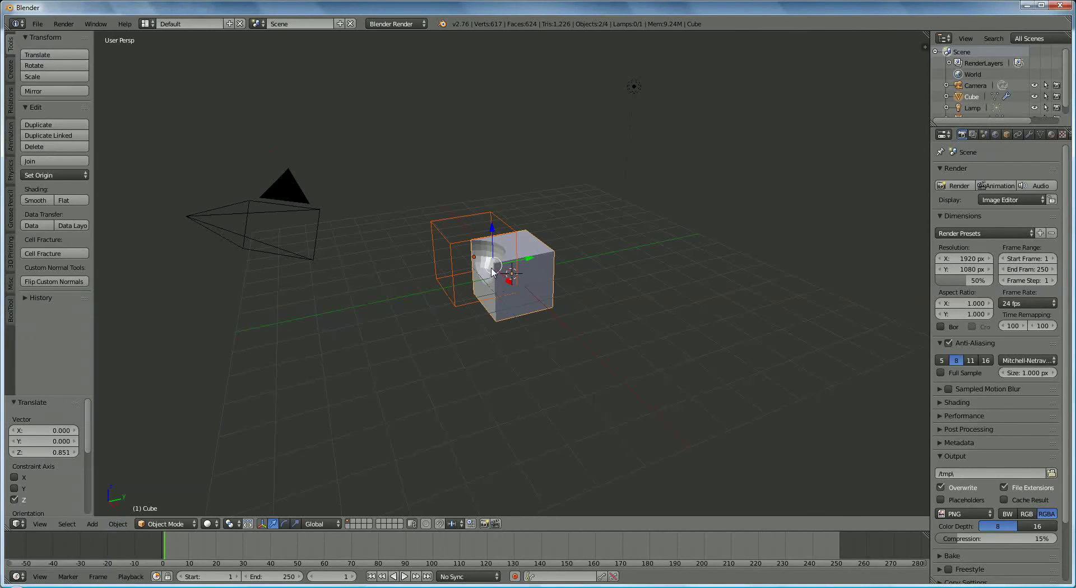
# Select the sphere brush and move it along Y, about 0.88 along X and slightly down so it cuts into the cube's front face.
pyautogui.rightClick(437, 265)
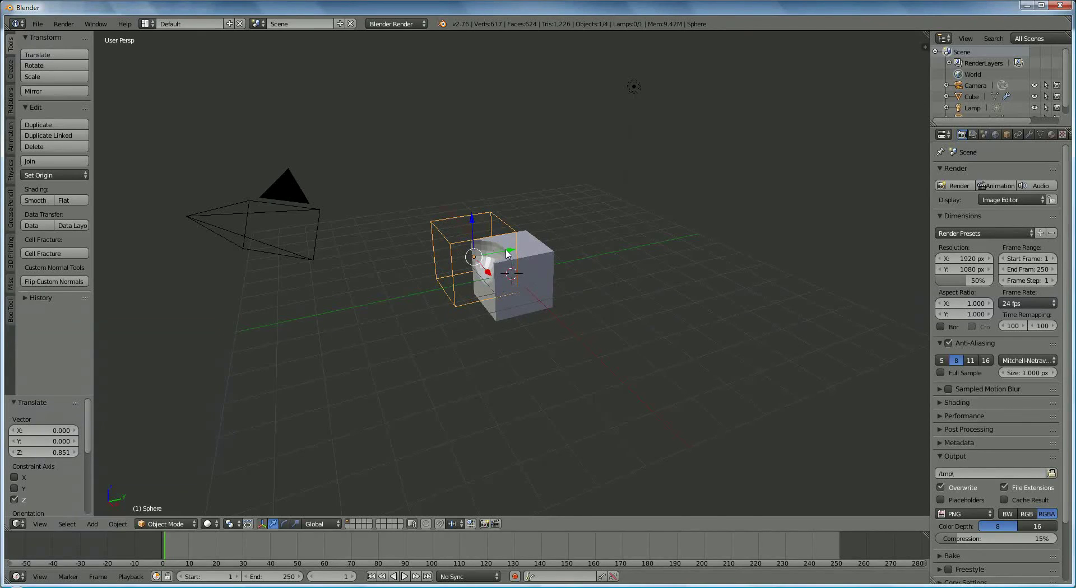
pyautogui.moveTo(507, 253); pyautogui.dragTo(530, 275)
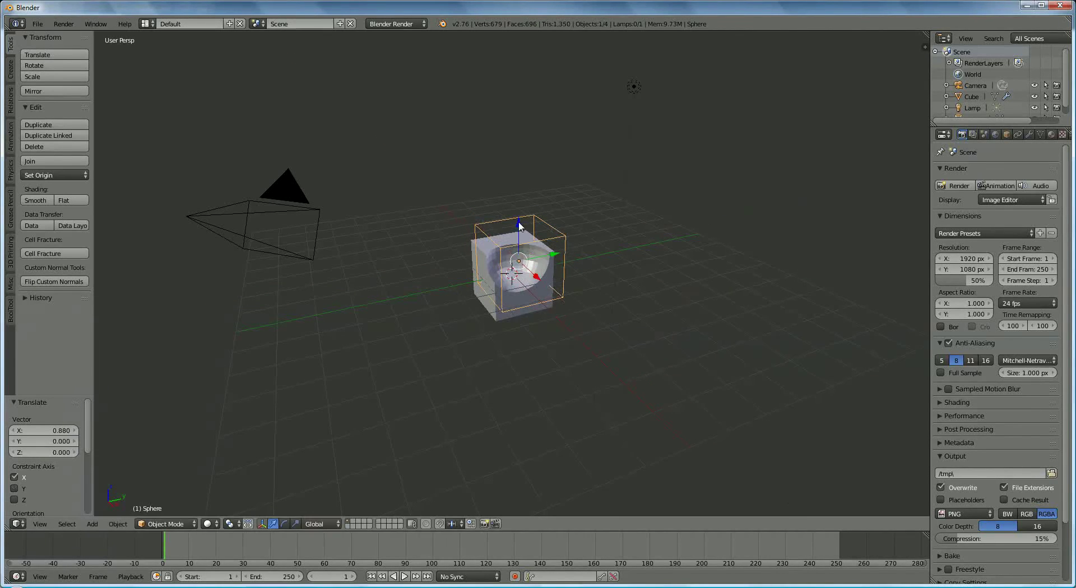
pyautogui.moveTo(521, 228); pyautogui.dragTo(556, 272)
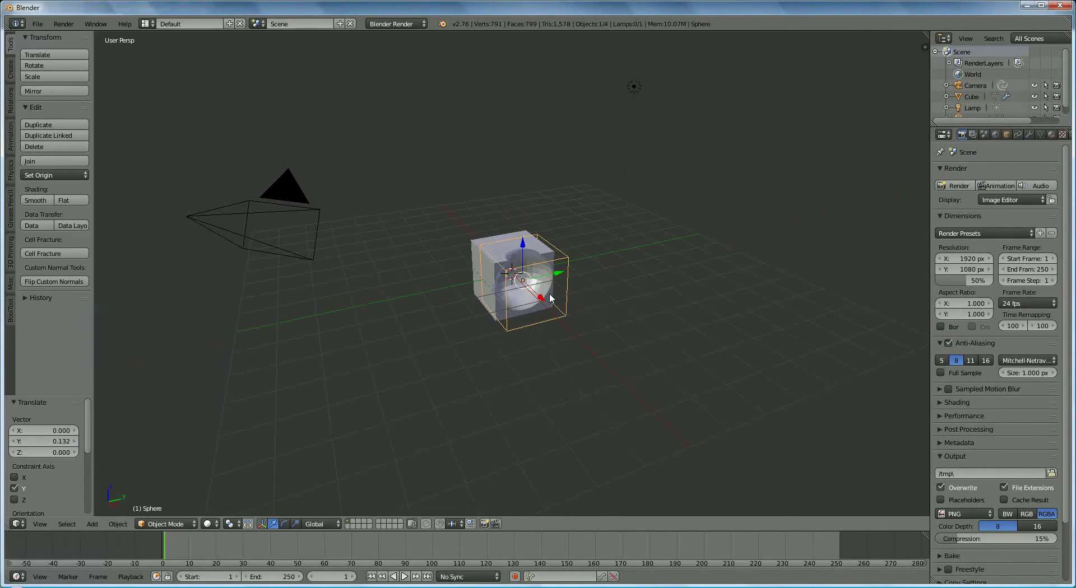
pyautogui.moveTo(520, 242); pyautogui.dragTo(520, 245)
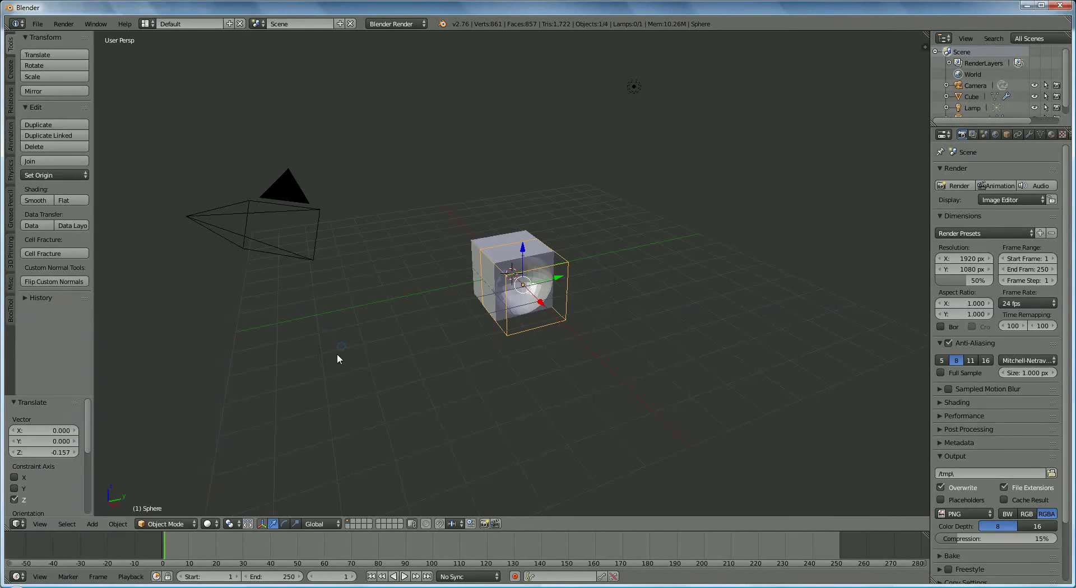
# Select the cube, shift it slightly and scale it up to about 1.119.
pyautogui.rightClick(495, 240)
pyautogui.moveTo(544, 266); pyautogui.dragTo(506, 279)
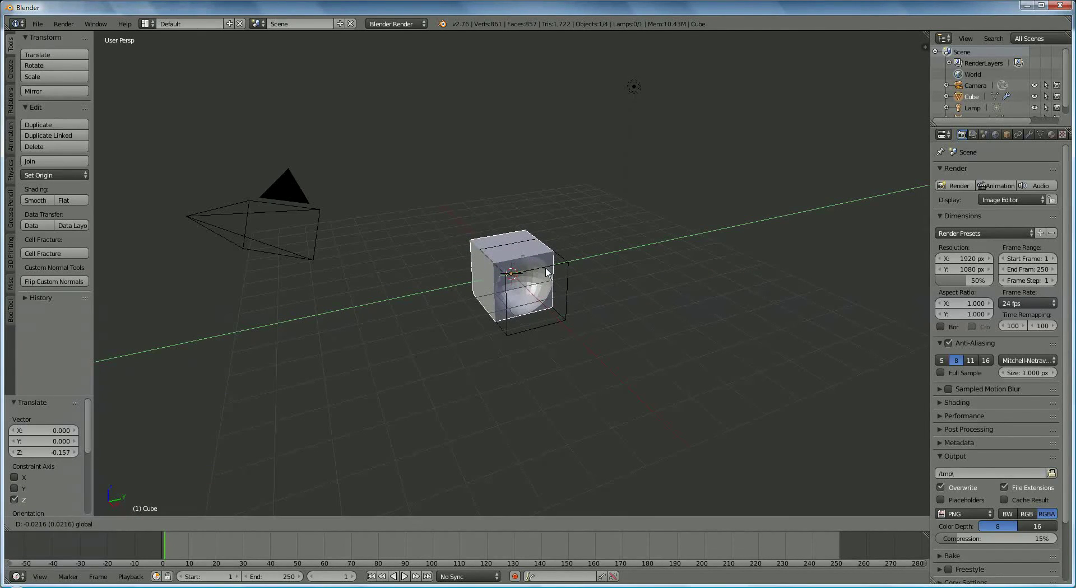
pyautogui.click(547, 273)
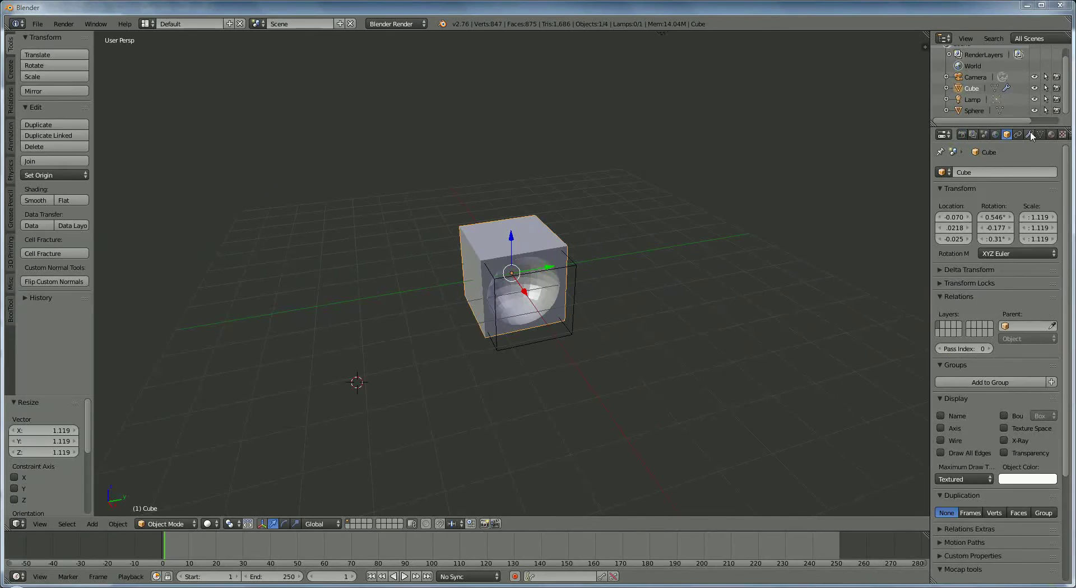
# Apply the cube's BTool_Sphere modifier and move the cube up and about -3.375 along Y, away from the sphere brush.
pyautogui.click(1030, 134)
pyautogui.click(954, 213)
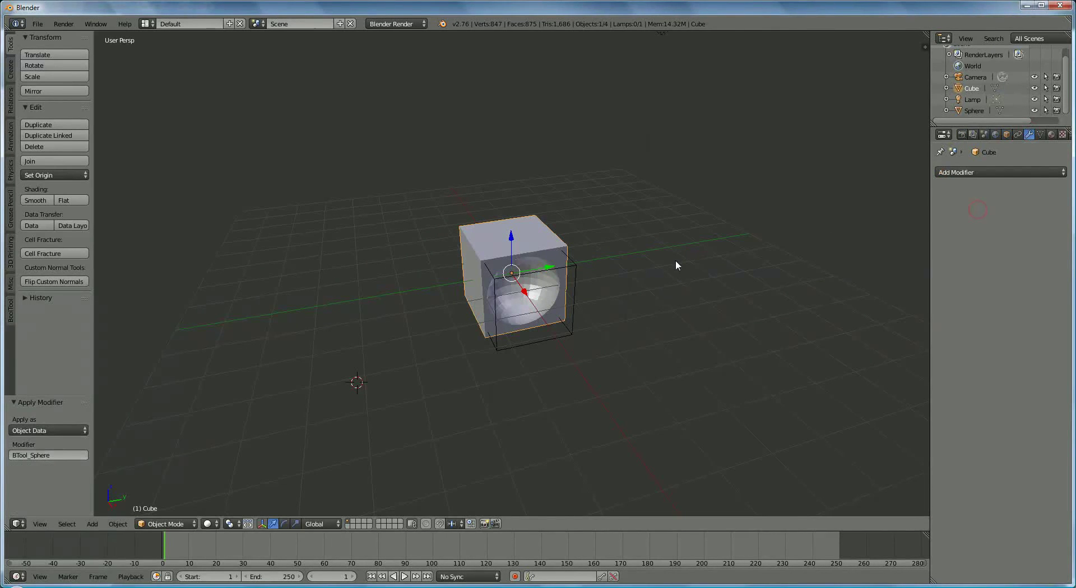
pyautogui.moveTo(511, 237); pyautogui.dragTo(510, 142)
pyautogui.moveTo(542, 177); pyautogui.dragTo(394, 199)
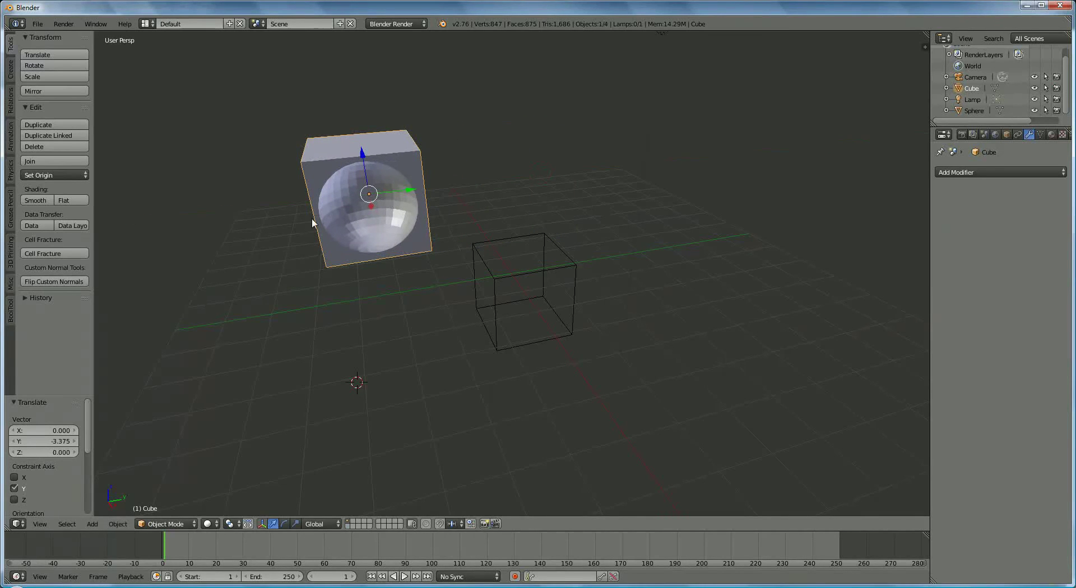